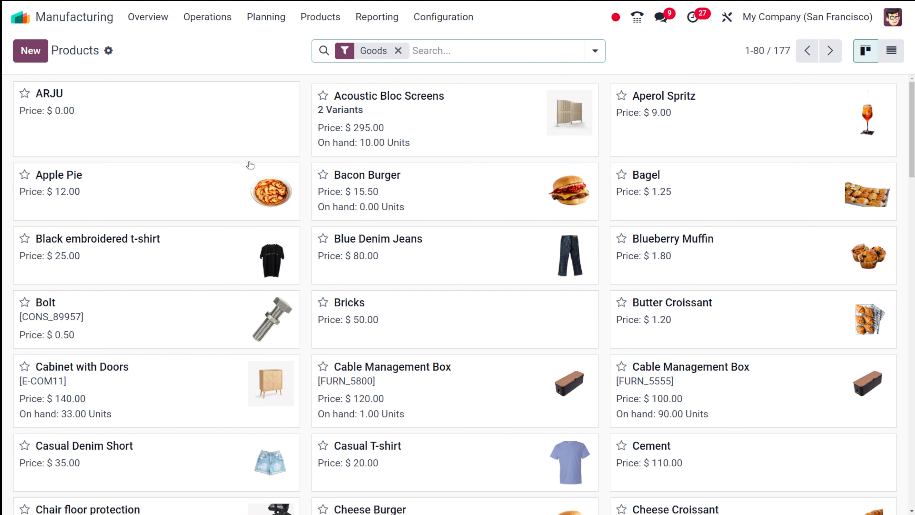
Step: Open the Acoustic Bloc Screens product and enable the Manufacture route in its inventory settings
scroll(251, 165, down, 1)
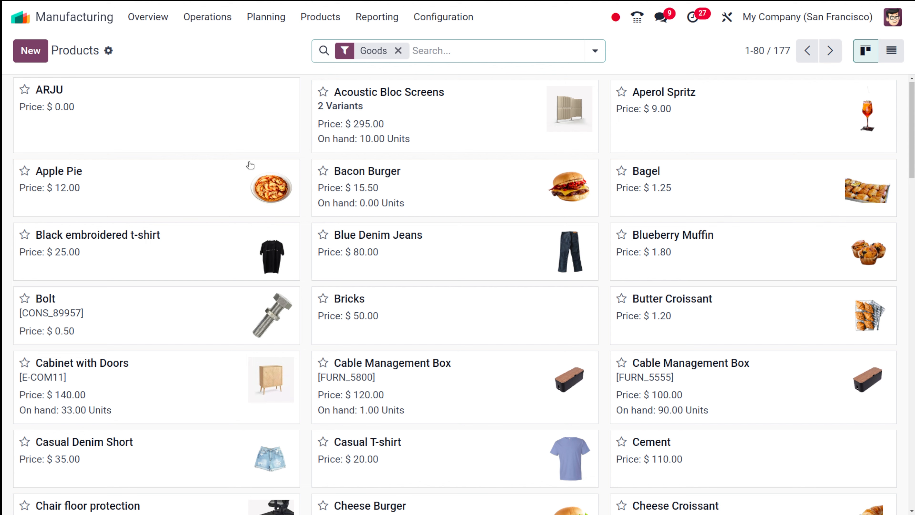
click(441, 115)
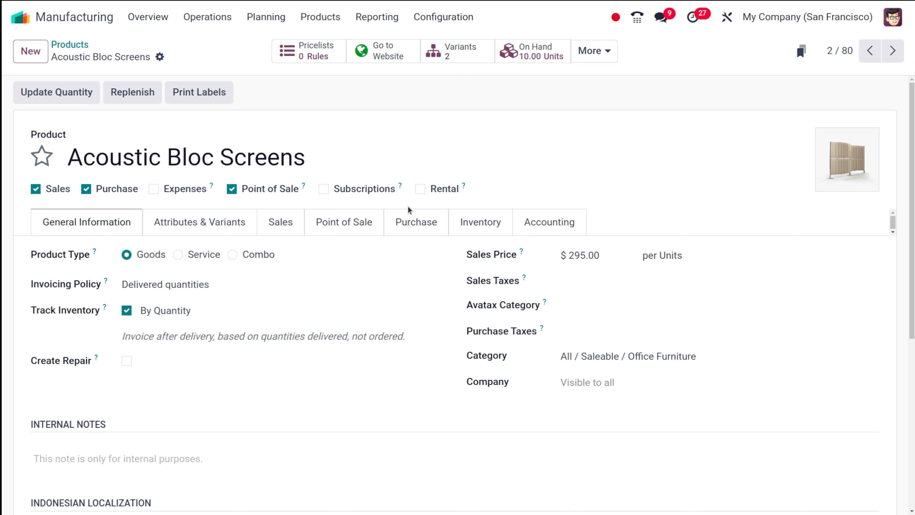
click(468, 219)
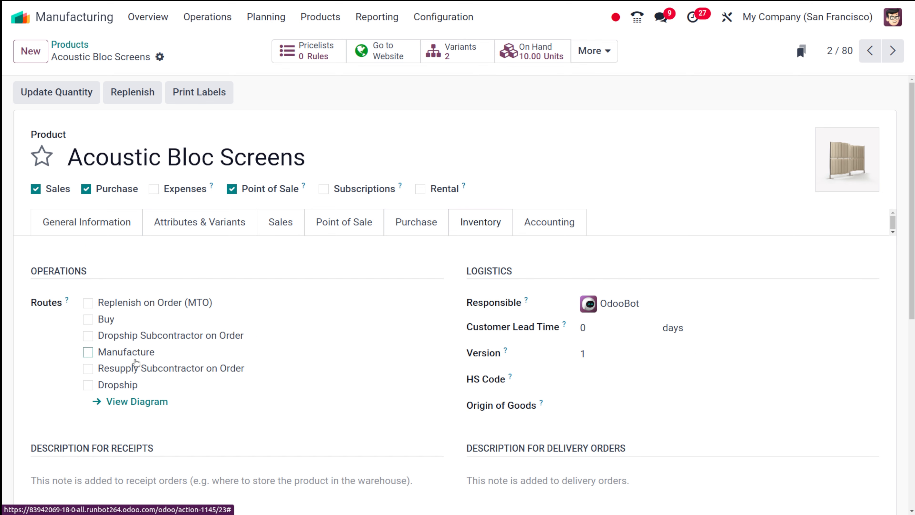
click(88, 352)
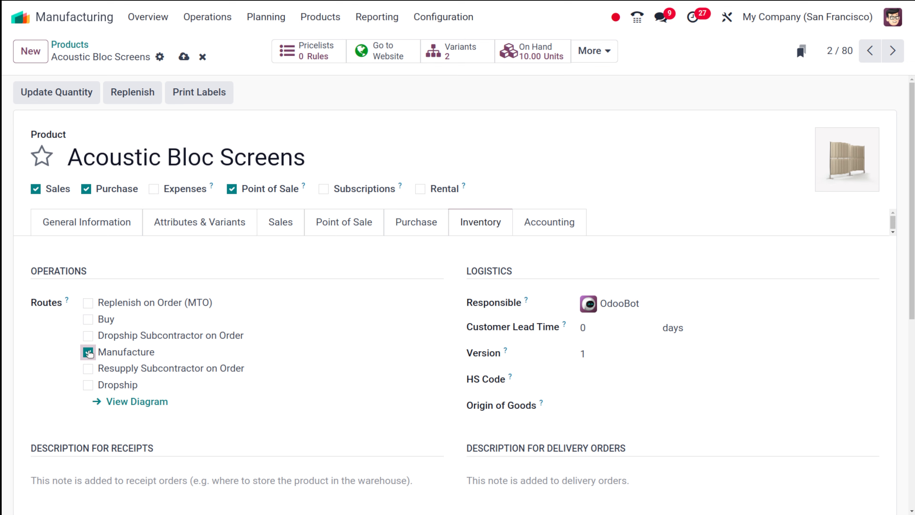
scroll(206, 422, down, 5)
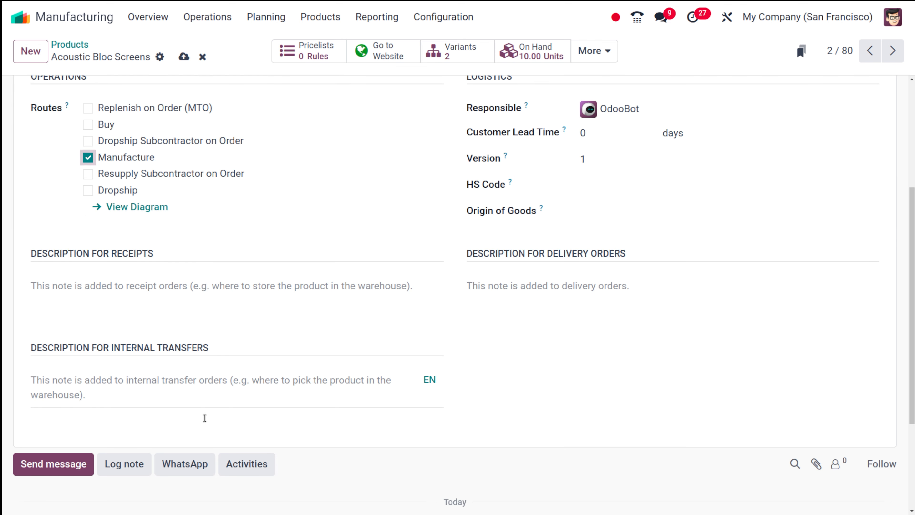
scroll(202, 415, up, 5)
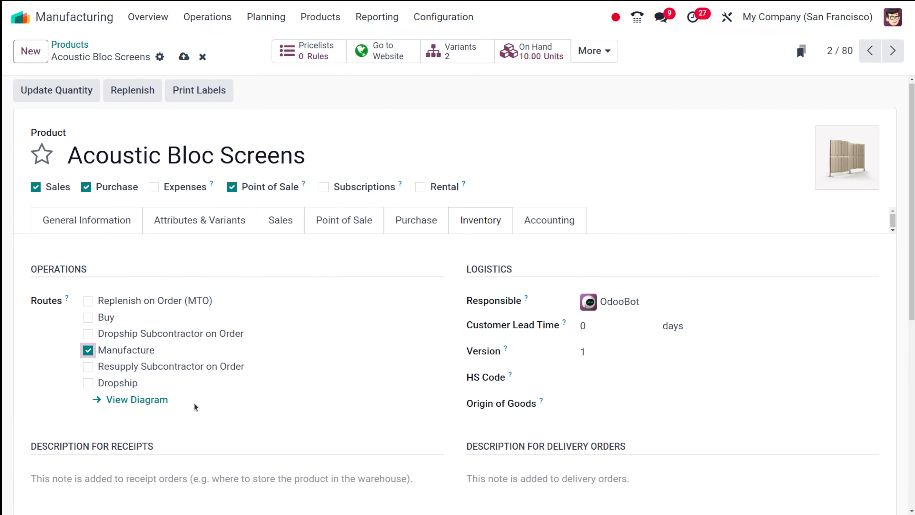
Step: Try tracking the product's inventory by unique serial number, and return the tracking to By Quantity
click(74, 228)
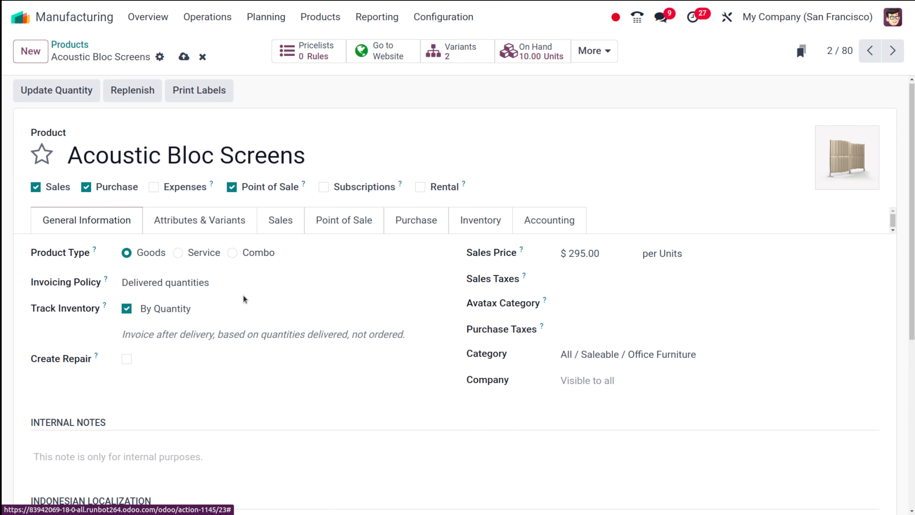
click(243, 308)
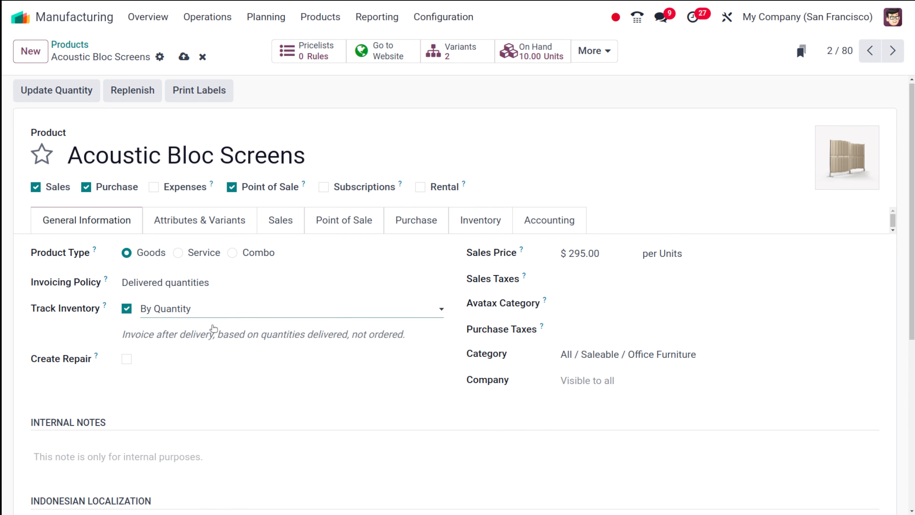
click(212, 325)
click(95, 299)
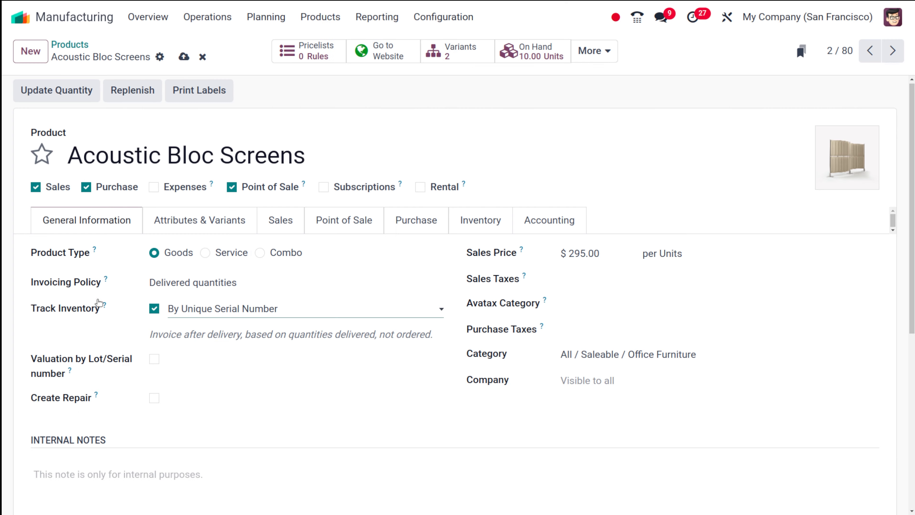
click(271, 308)
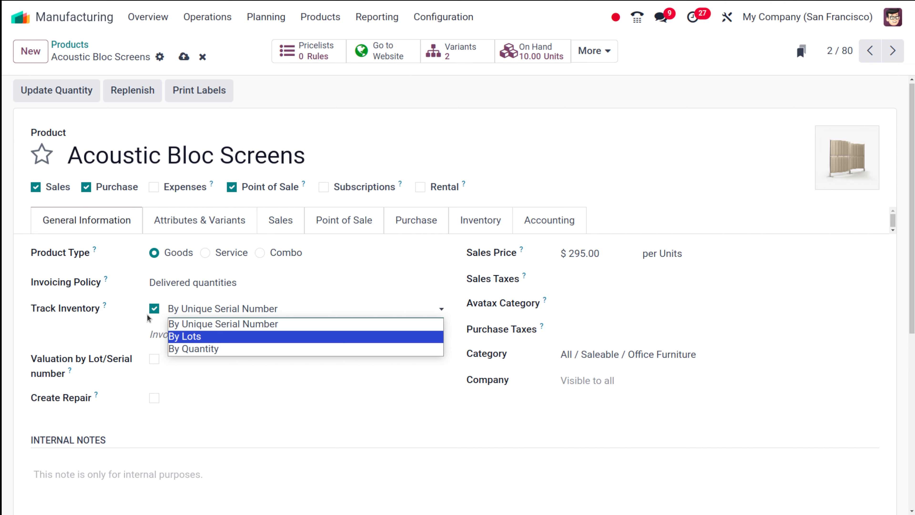
click(216, 349)
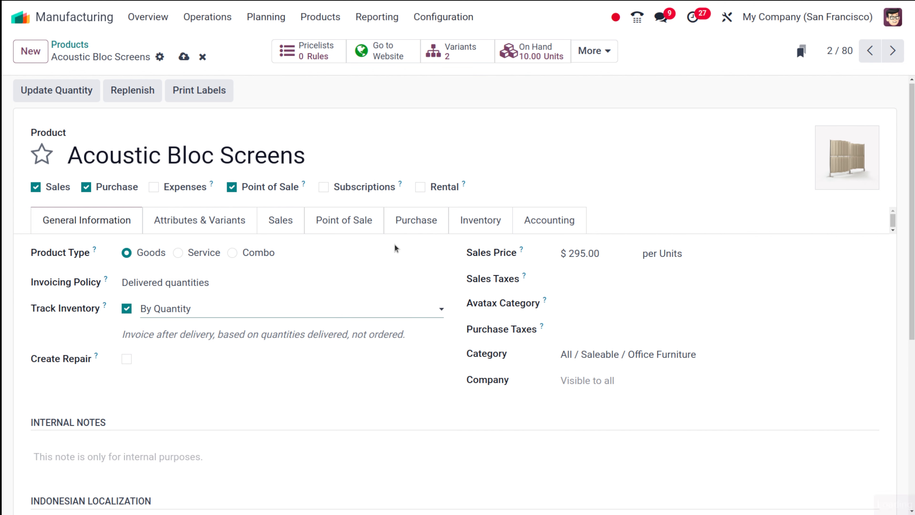
Step: Review the product's inventory routes and the available inventory tracking options
click(469, 231)
scroll(280, 414, down, 3)
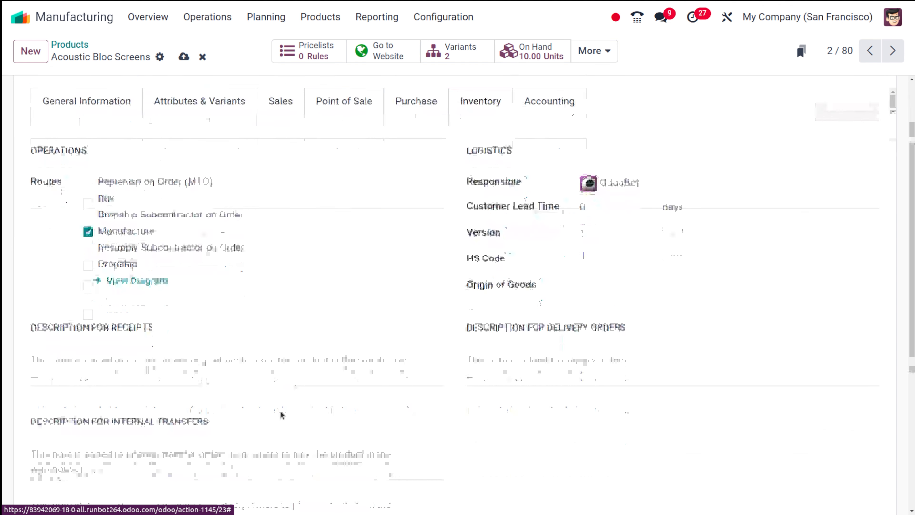
scroll(281, 415, up, 3)
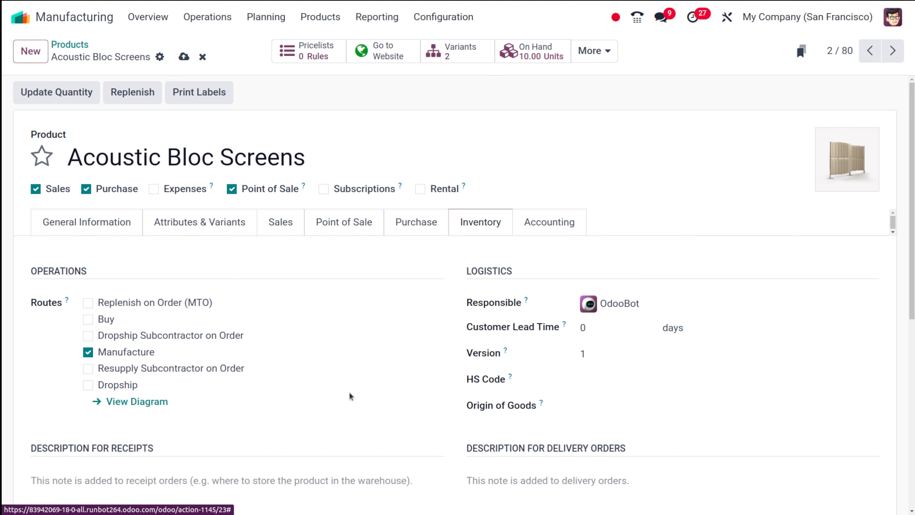
click(122, 225)
click(241, 310)
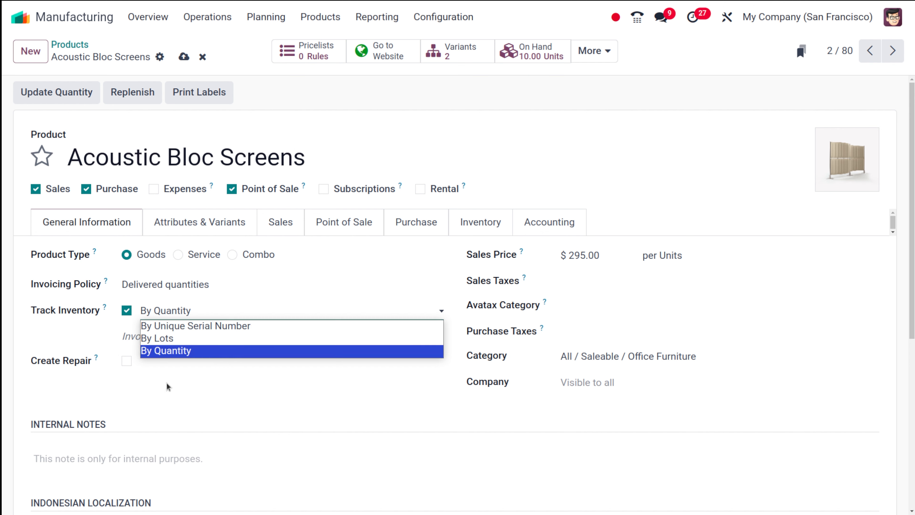
click(240, 381)
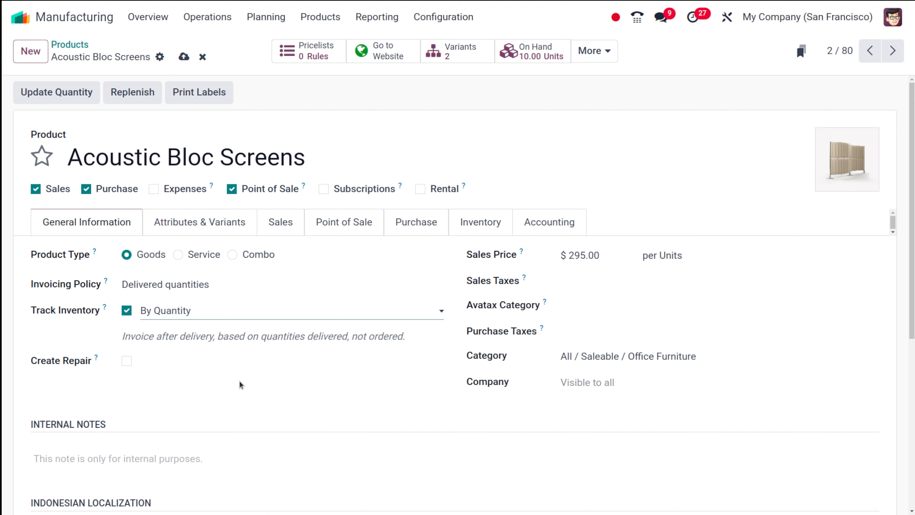
Step: Save the product with its Manufacture route and start a new bill of materials for it
click(479, 222)
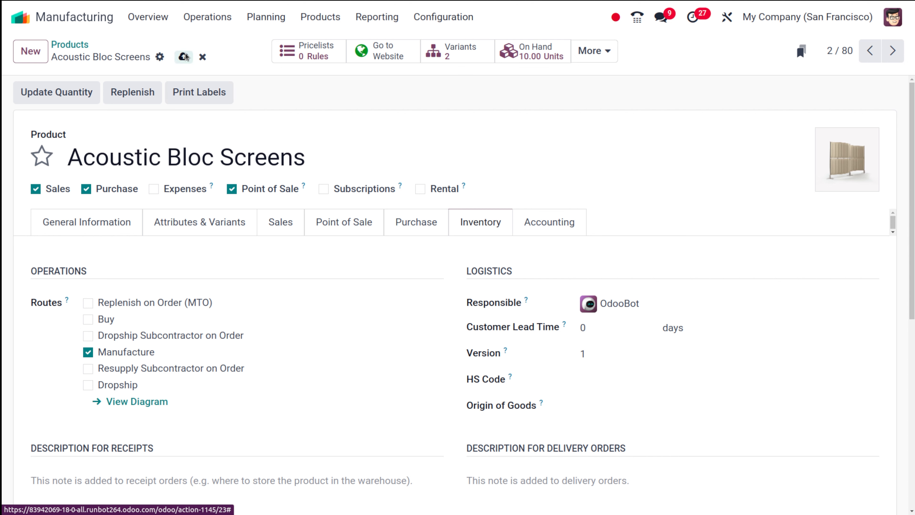
click(184, 56)
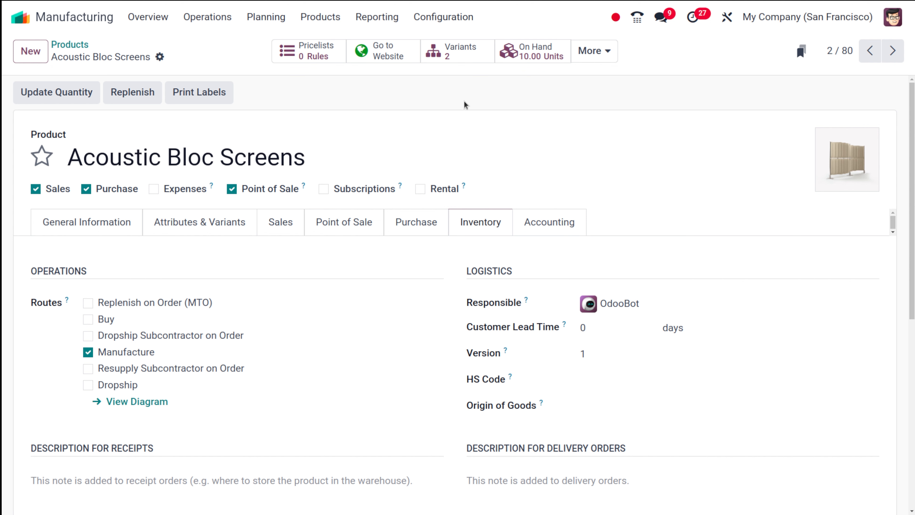
click(603, 51)
click(561, 113)
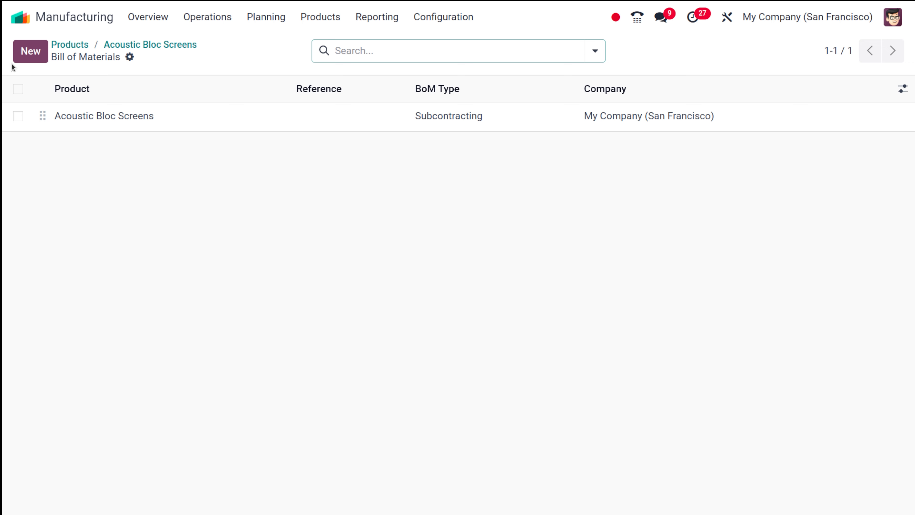
click(30, 51)
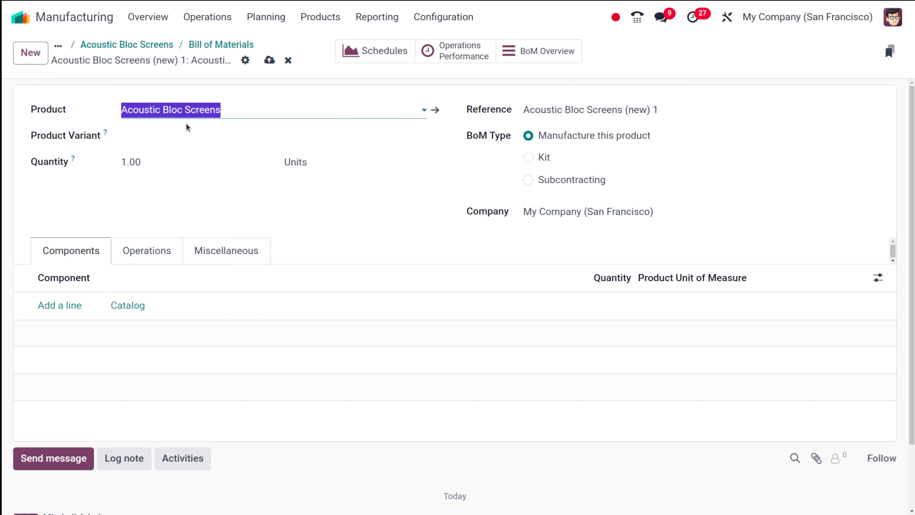
Step: Check the product variant choices without picking one, and set the bill of materials quantity to 10 units
click(241, 135)
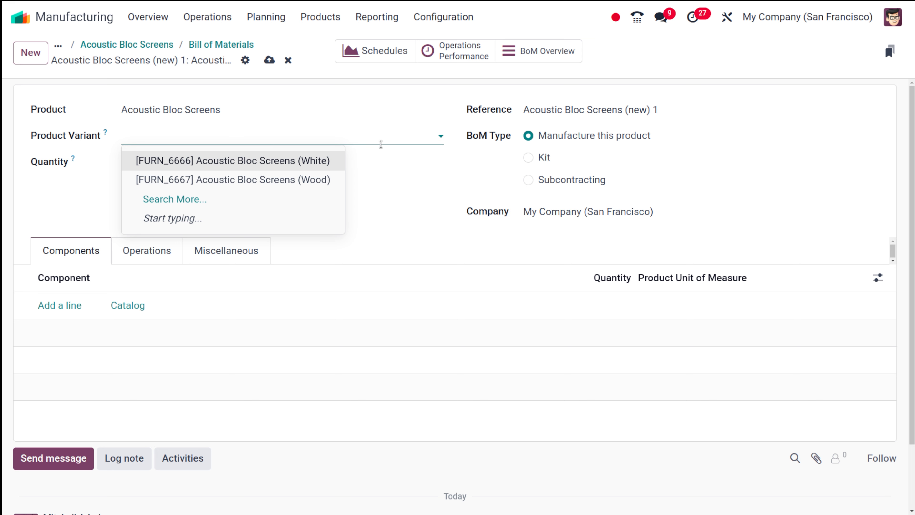
click(403, 204)
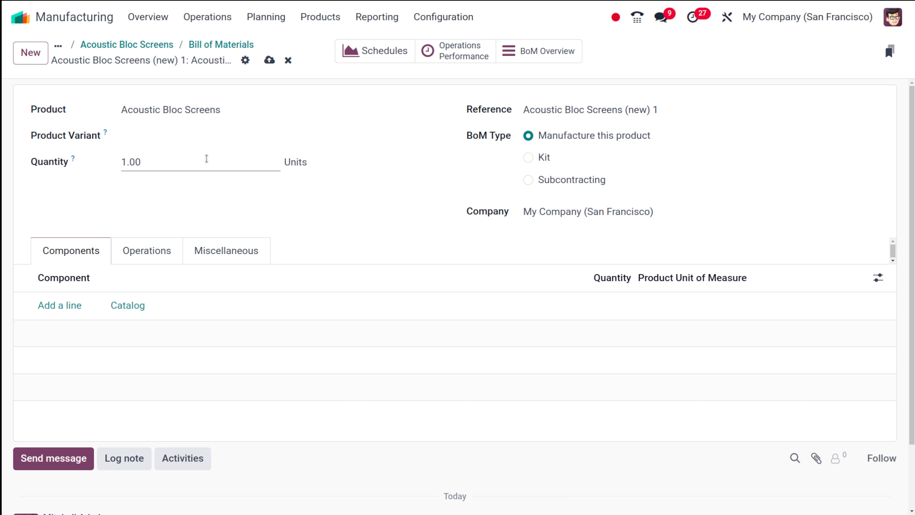
click(203, 159)
text(10)
click(287, 183)
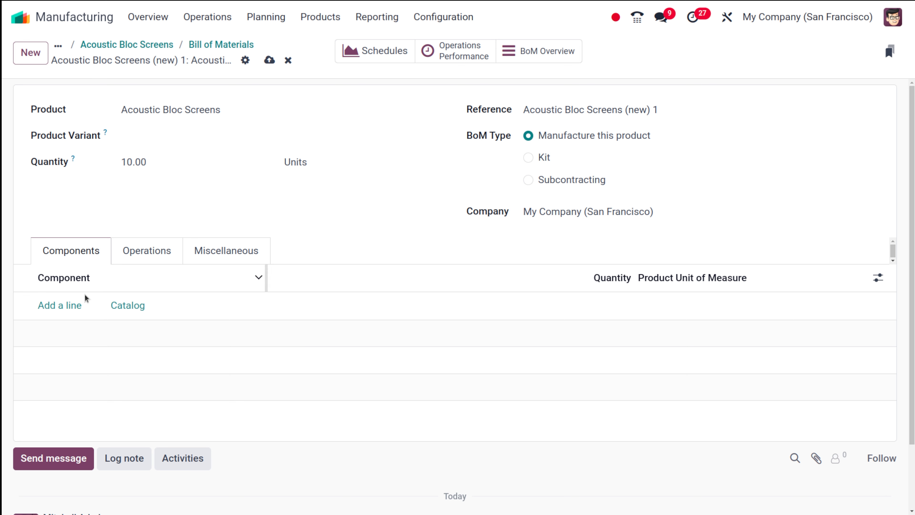
Step: Add [CONS_25630] Screw and [CONS_89957] Bolt as components of the bill of materials
click(66, 305)
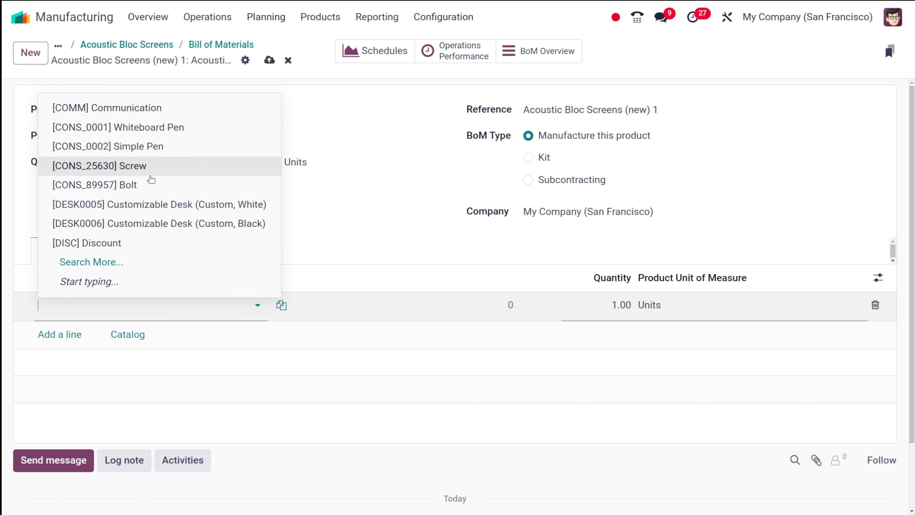
key(Escape)
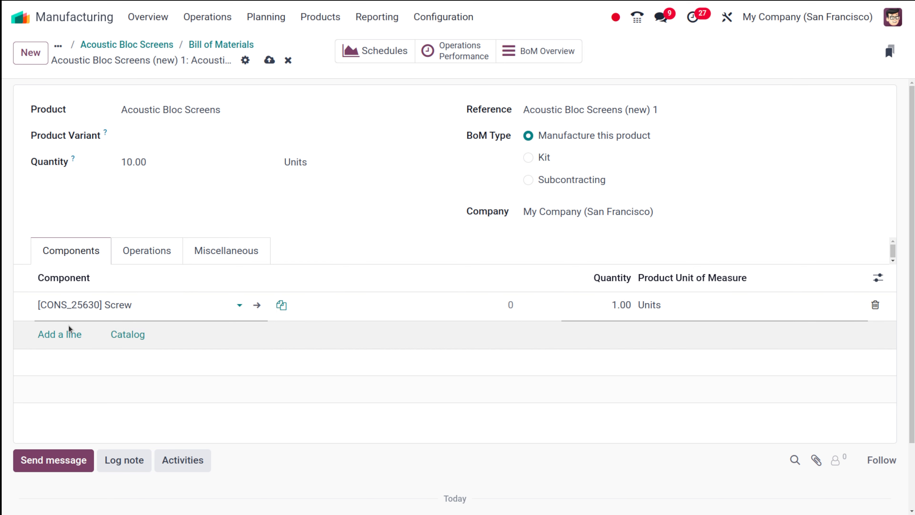
click(60, 335)
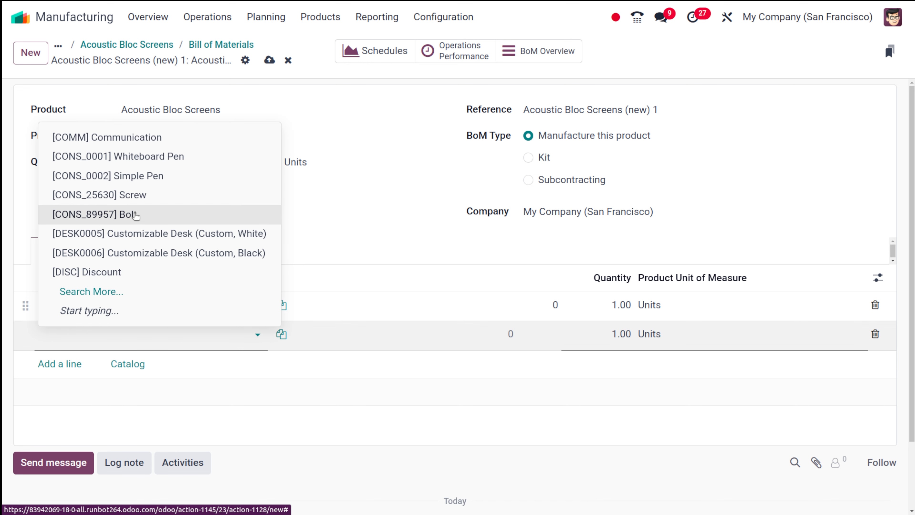
click(135, 215)
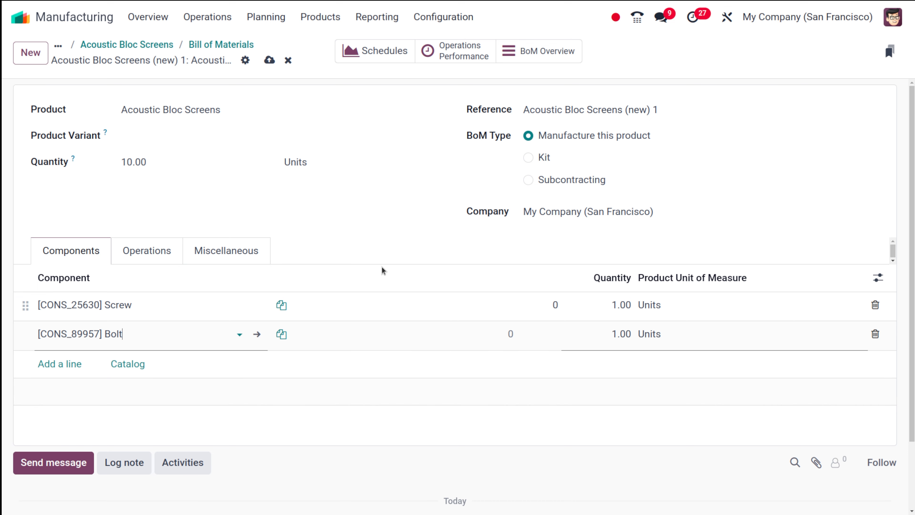
click(341, 212)
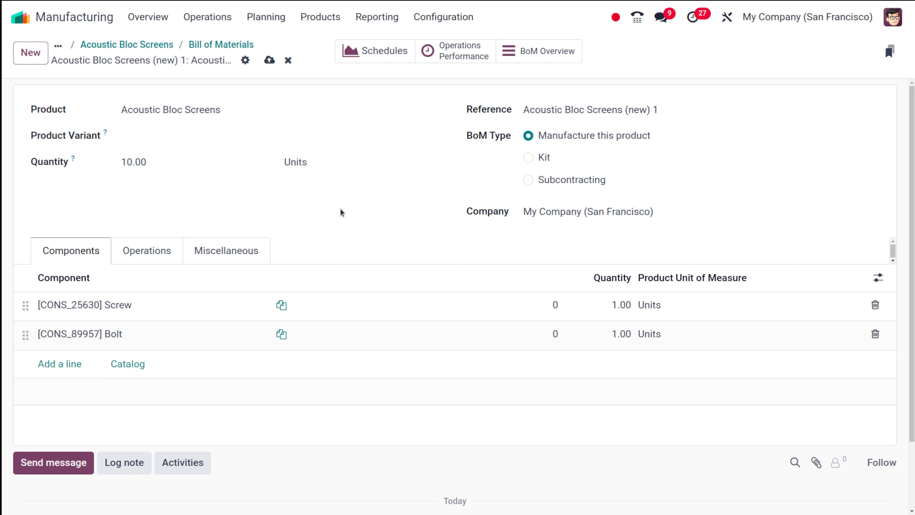
Step: Add an operation named "cutting objects" at work center Drill 1 to the bill of materials
click(146, 251)
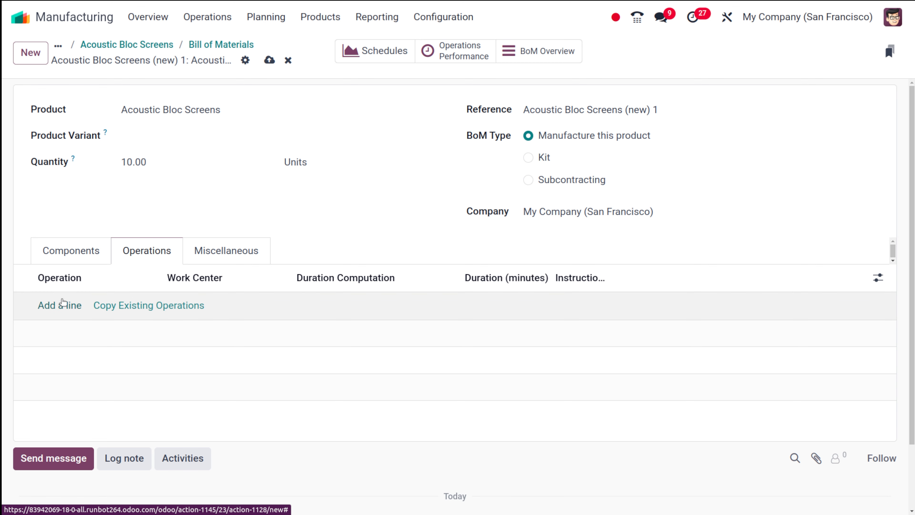
click(62, 305)
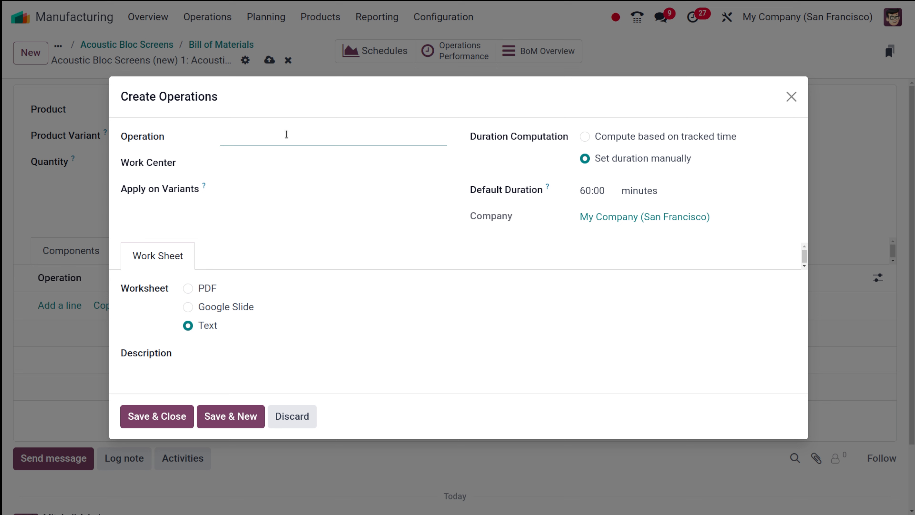
text(cutting objects)
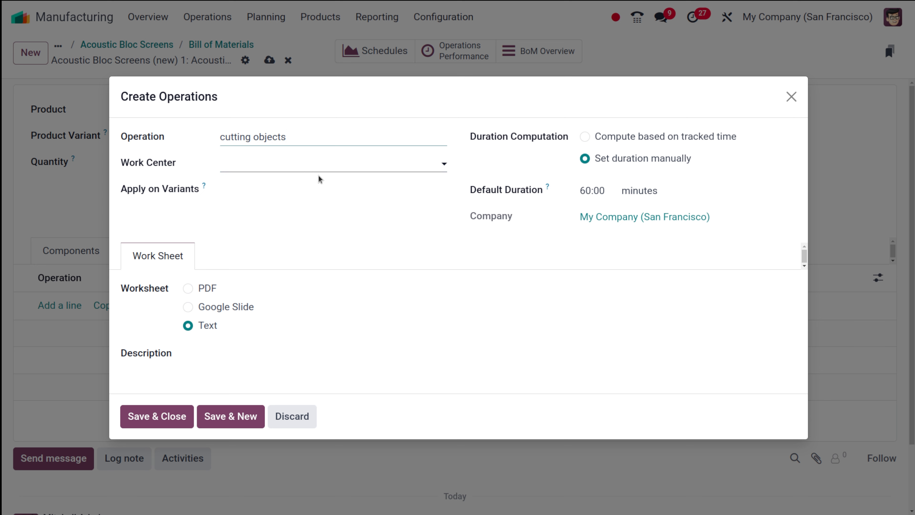
click(285, 163)
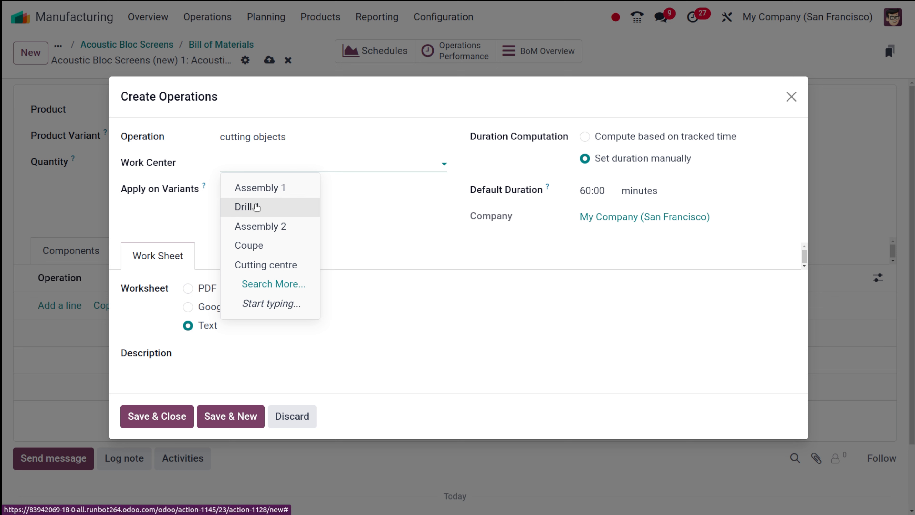
click(264, 205)
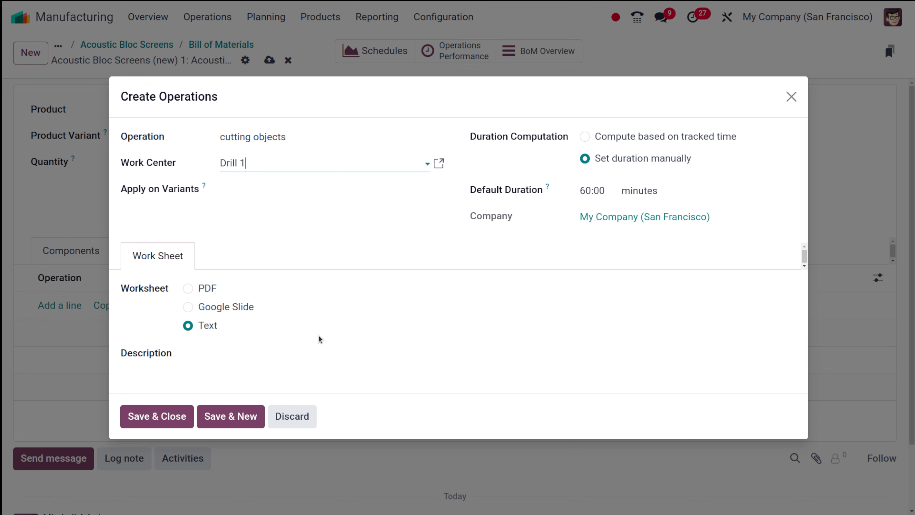
click(165, 421)
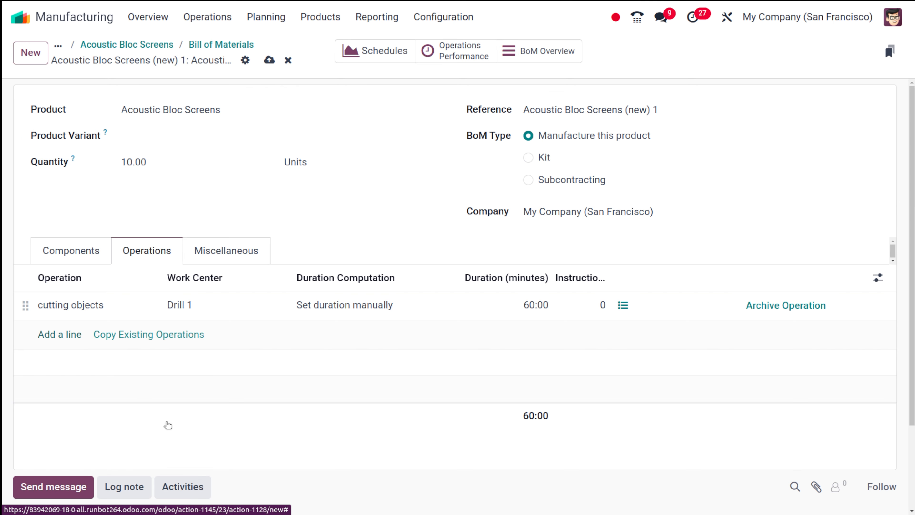